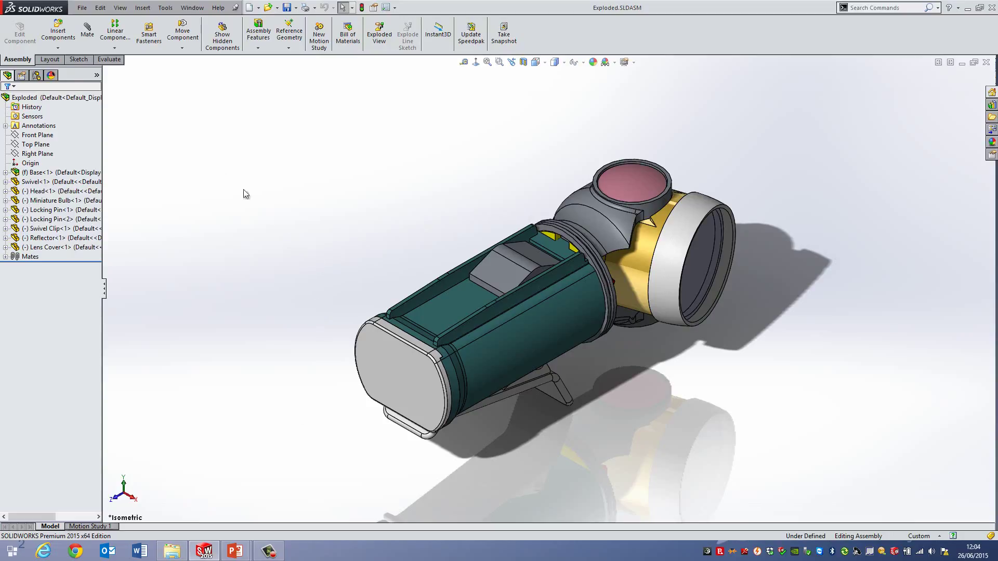
Start a new exploded view for the assembly's Default configuration.
click(36, 75)
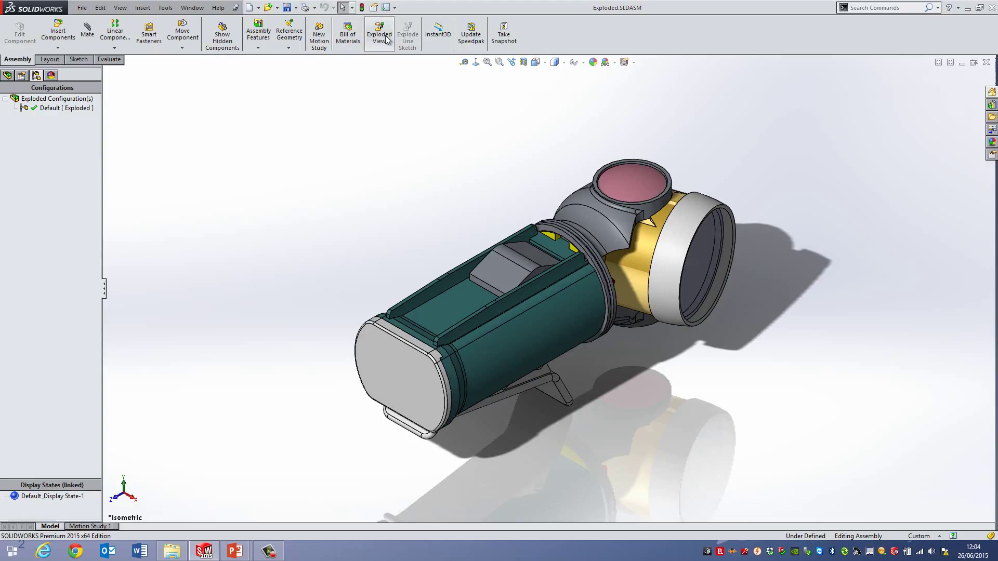
click(48, 108)
right_click(49, 109)
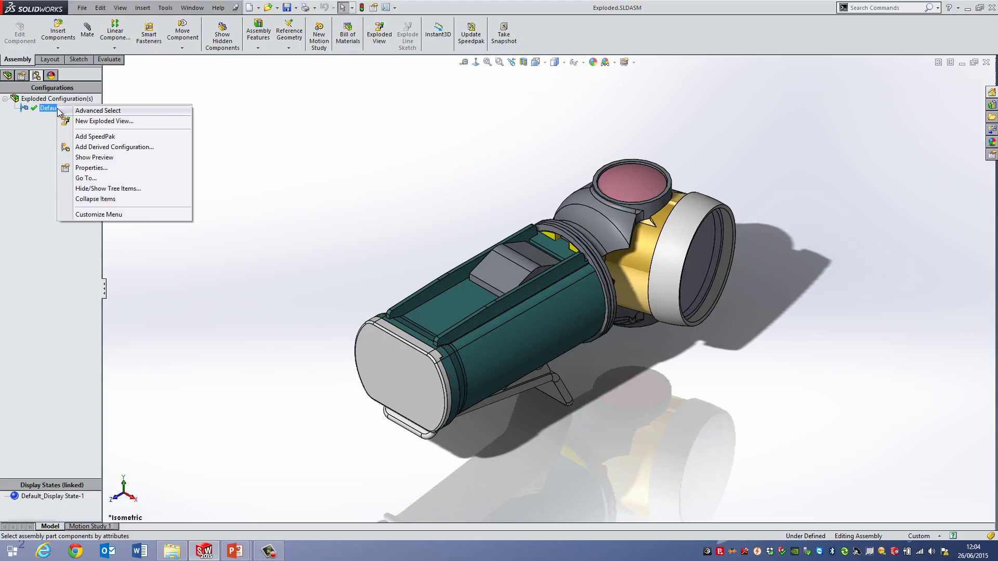
click(113, 125)
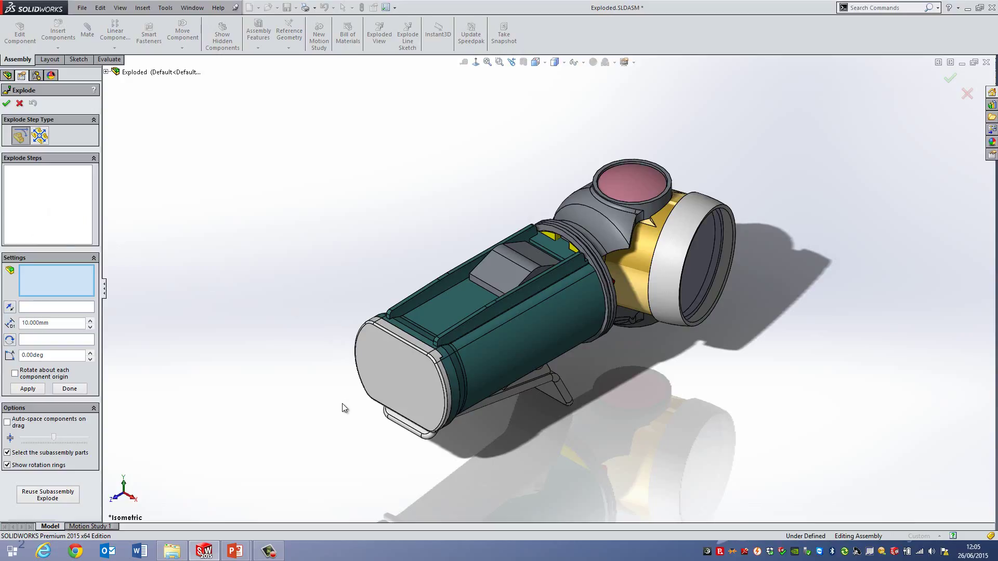
Explode the battery cover away from the base along negative X, and both AA batteries out along Z.
click(398, 378)
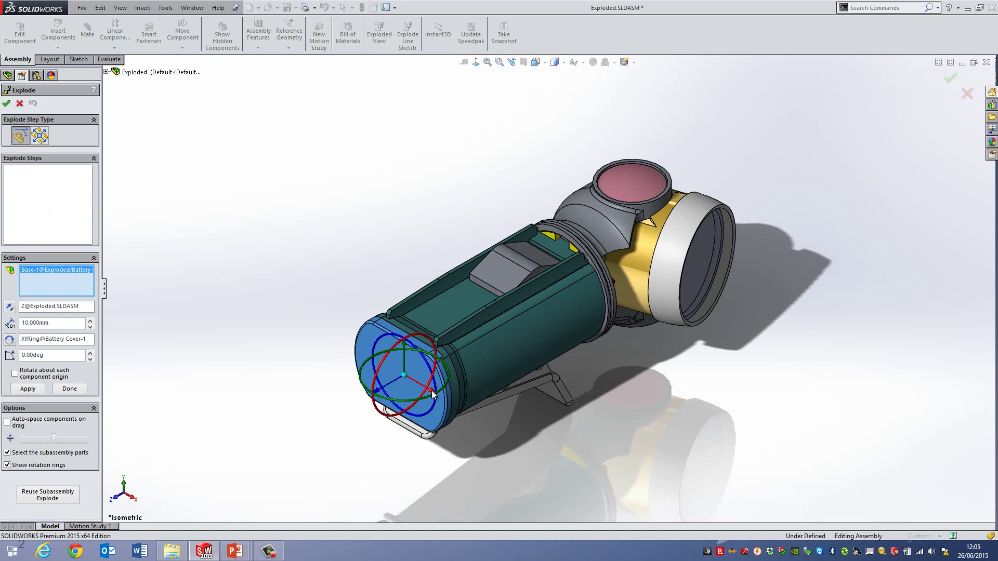
drag(432, 395, 264, 296)
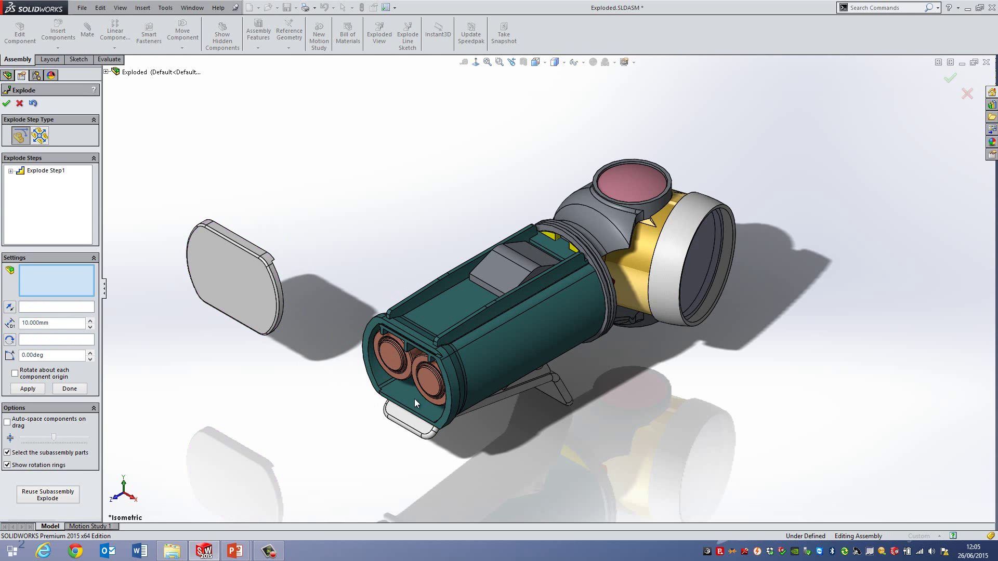
click(398, 366)
click(397, 375)
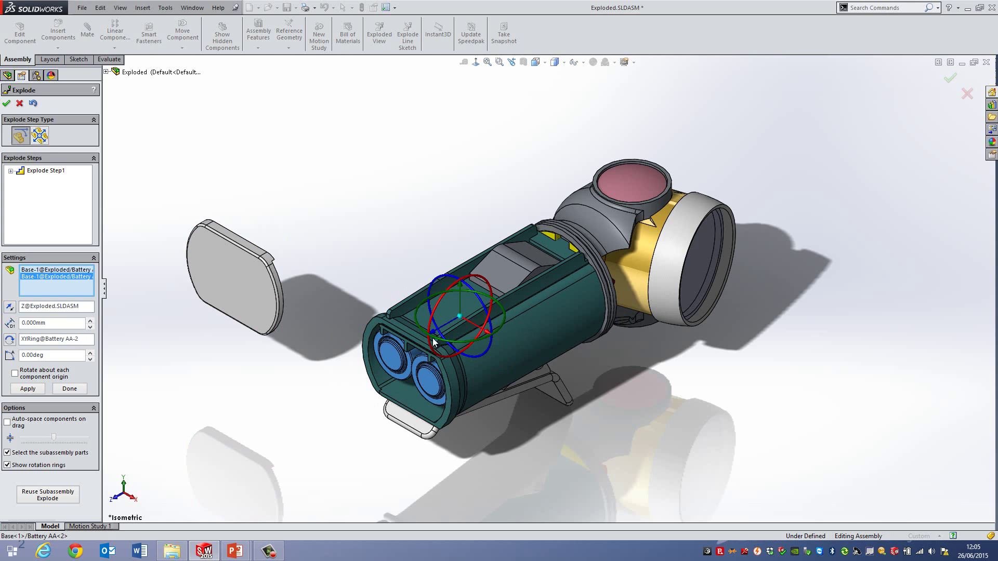
drag(412, 342, 154, 452)
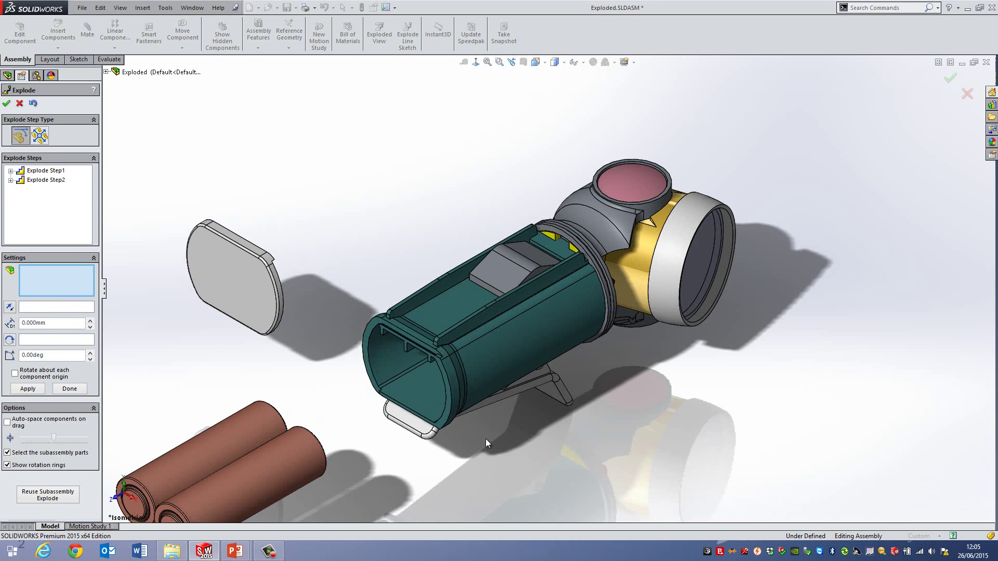
Explode the clip's pin out of the underside of the base along the X axis.
scroll(486, 443, up, 3)
middle_drag(486, 443, 541, 314)
scroll(541, 323, down, 5)
click(543, 315)
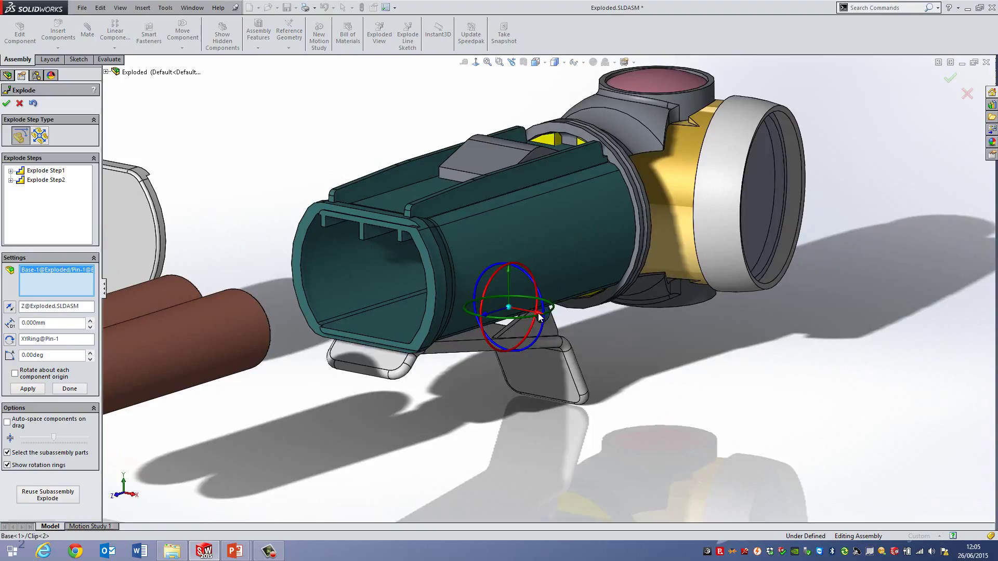
drag(539, 317, 718, 372)
Explode the clip downward from the base along the Y axis.
click(563, 361)
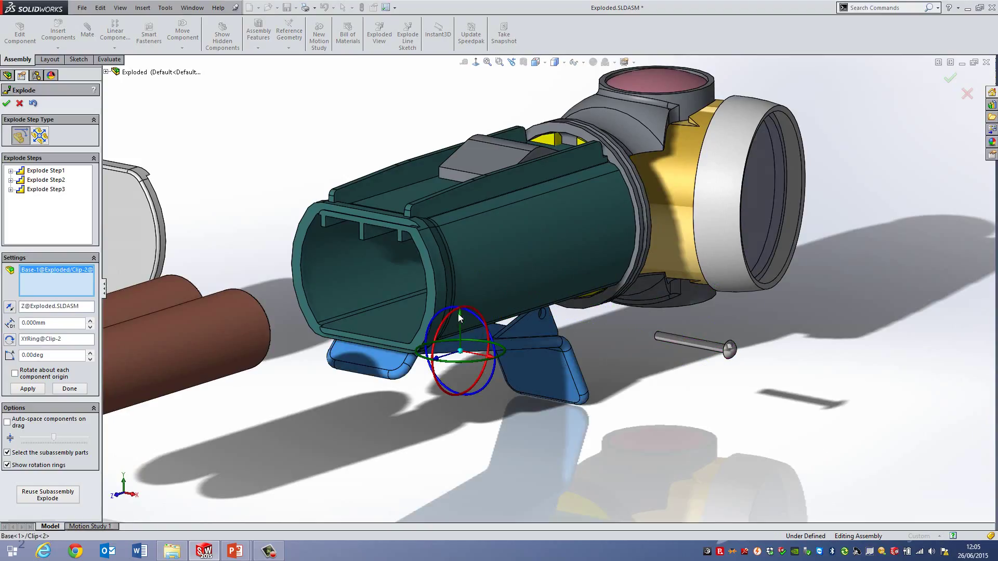
drag(460, 319, 470, 518)
key(f)
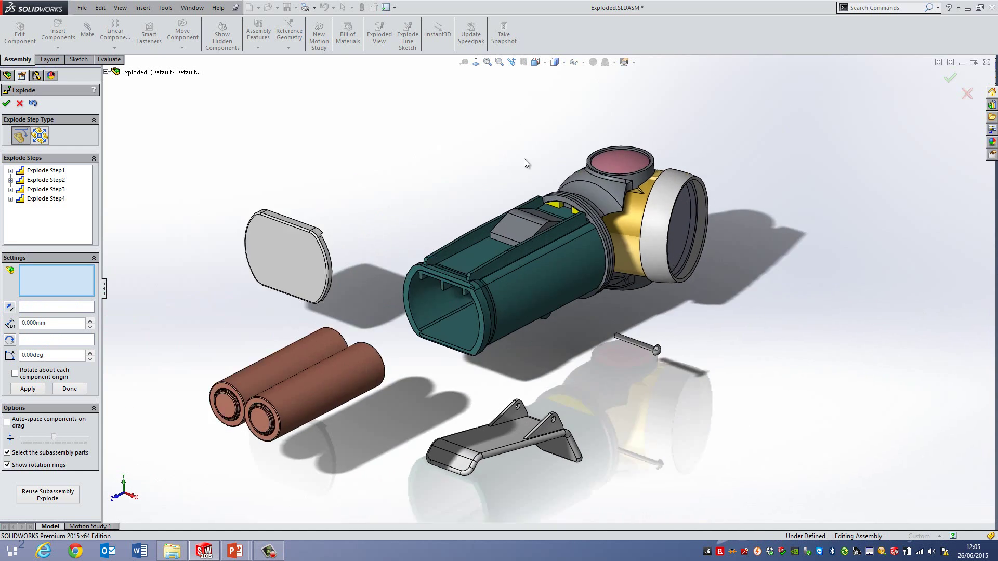
Explode the grey slider switch on top of the base upward along the Y axis.
scroll(524, 159, down, 3)
click(530, 268)
drag(536, 242, 540, 85)
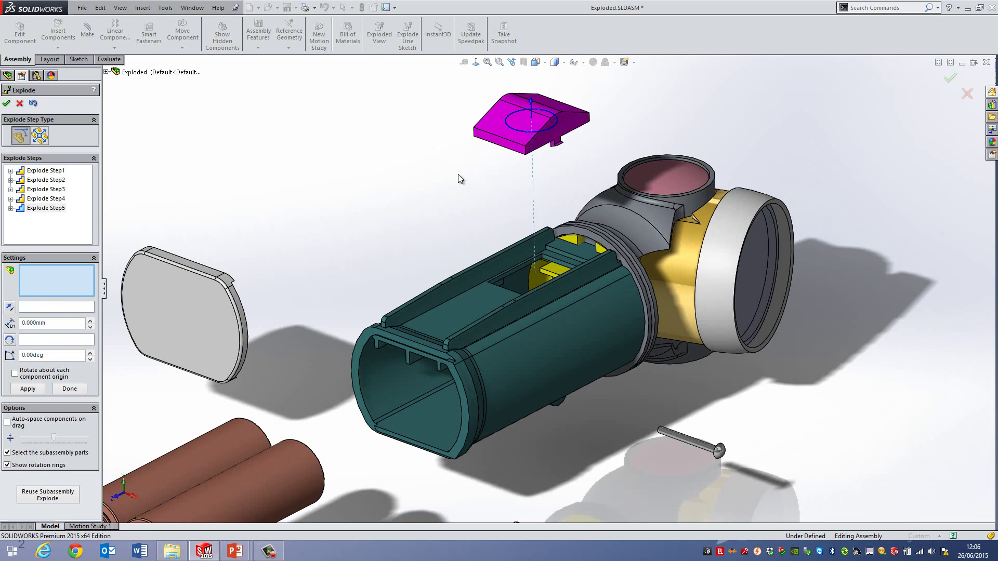
click(458, 174)
scroll(601, 327, up, 5)
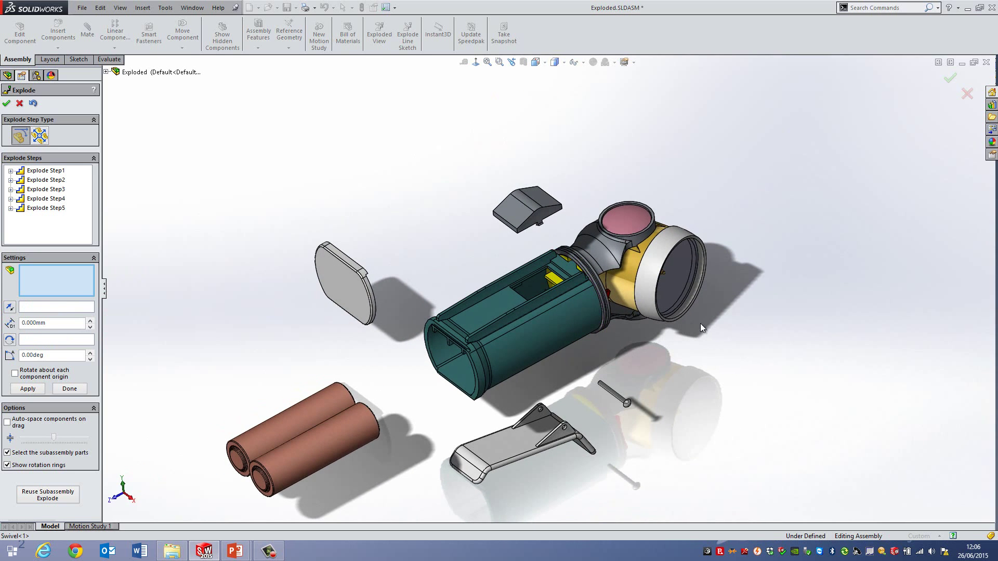
Select the reflector, lens cover and miniature bulb for one explode step and enable automatic component spacing on drag.
middle_drag(688, 307, 636, 238)
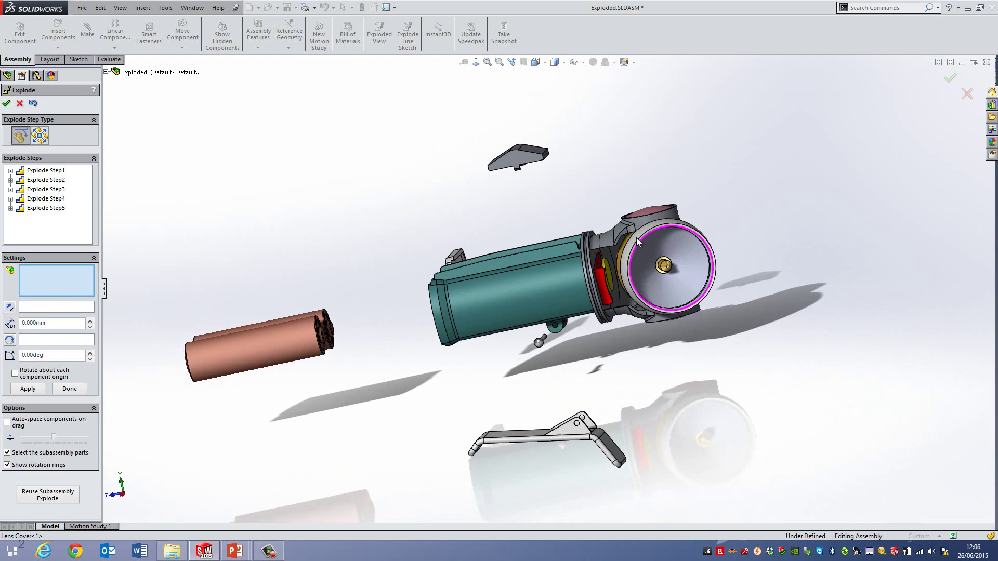
key(ctrl+7)
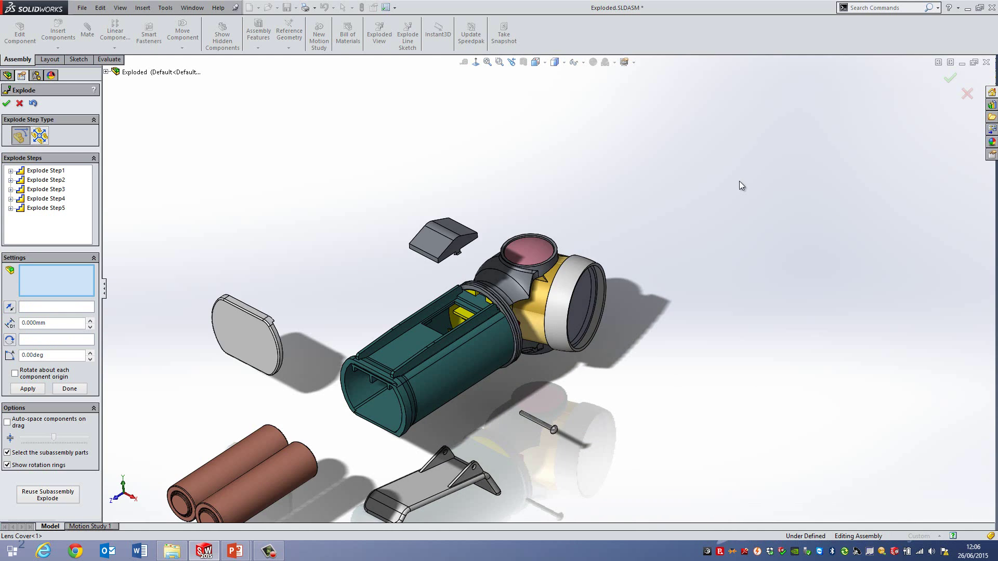
scroll(631, 320, down, 5)
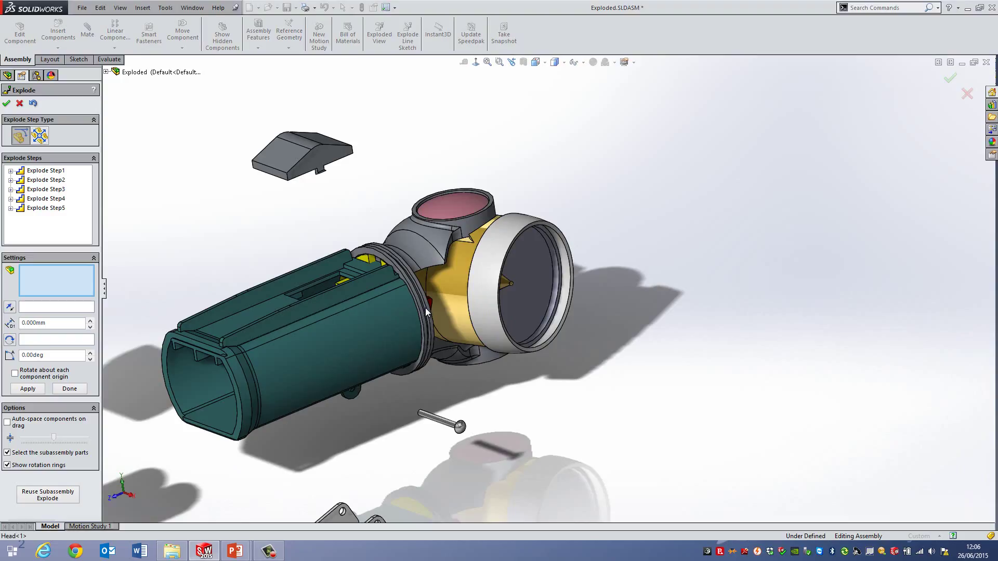
scroll(593, 302, down, 2)
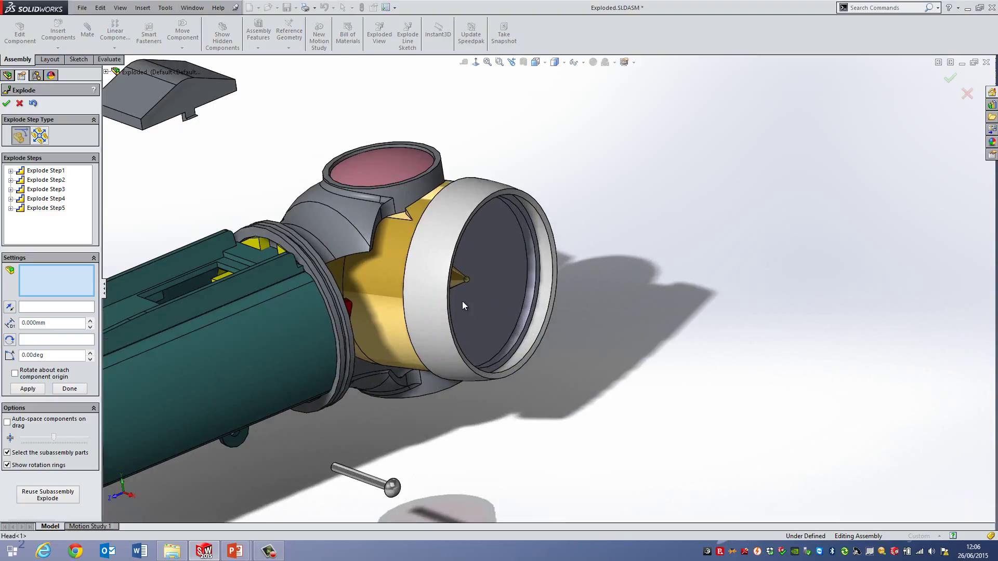
click(498, 302)
click(529, 336)
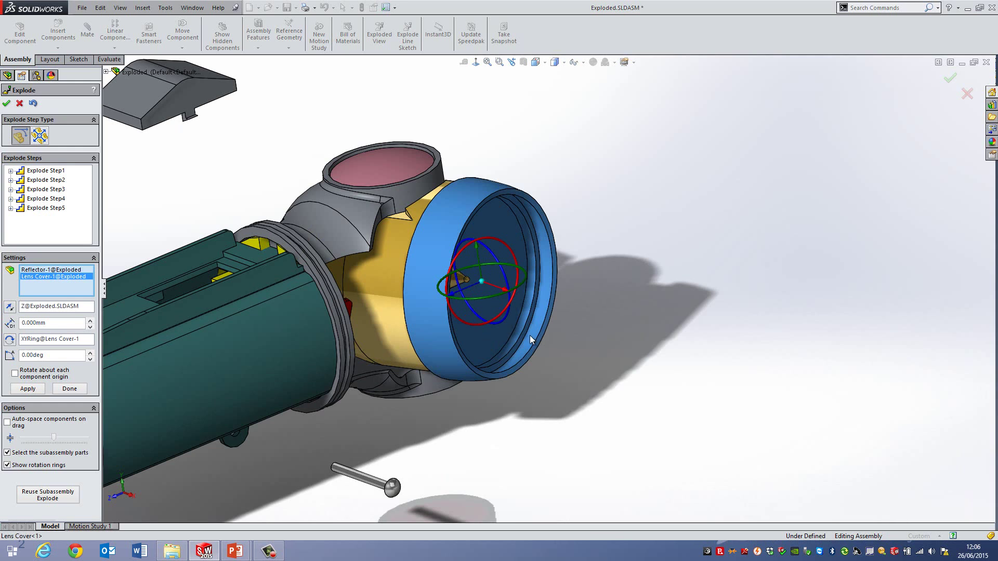
click(457, 281)
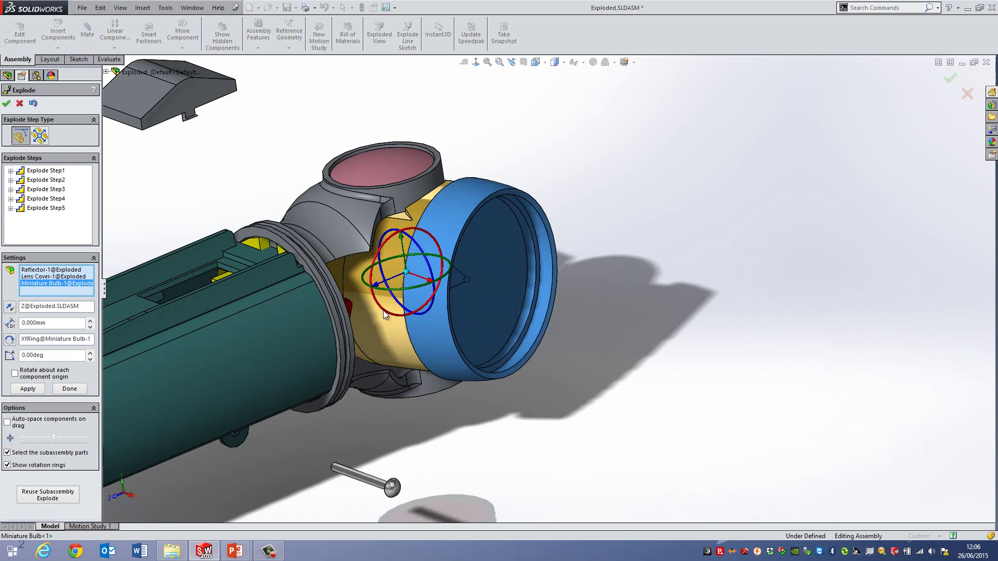
click(7, 423)
scroll(475, 381, up, 3)
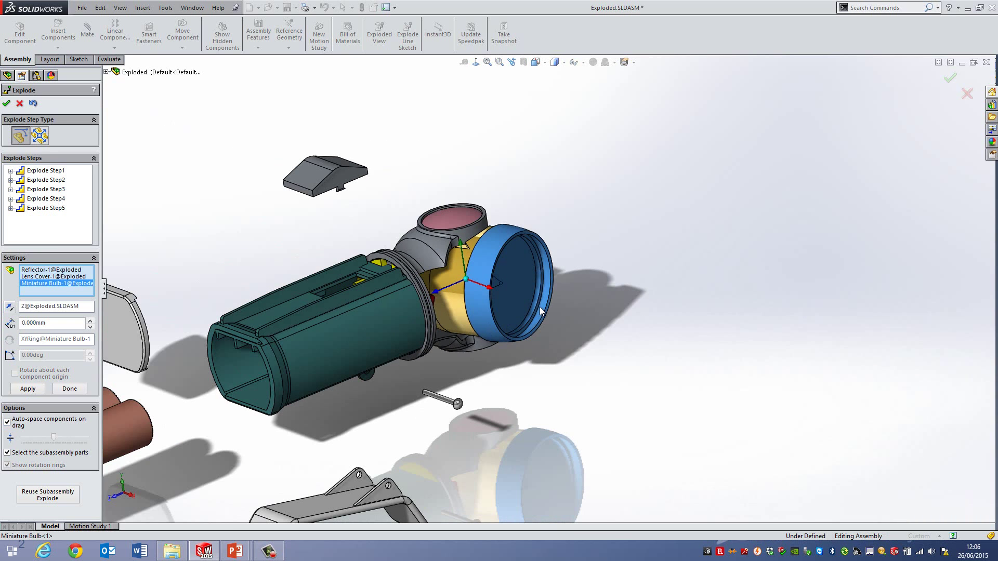
Align the explode manipulator with the lens cover's circular front edge so its Z axis follows the head's axis.
scroll(539, 306, down, 3)
middle_drag(469, 307, 503, 398)
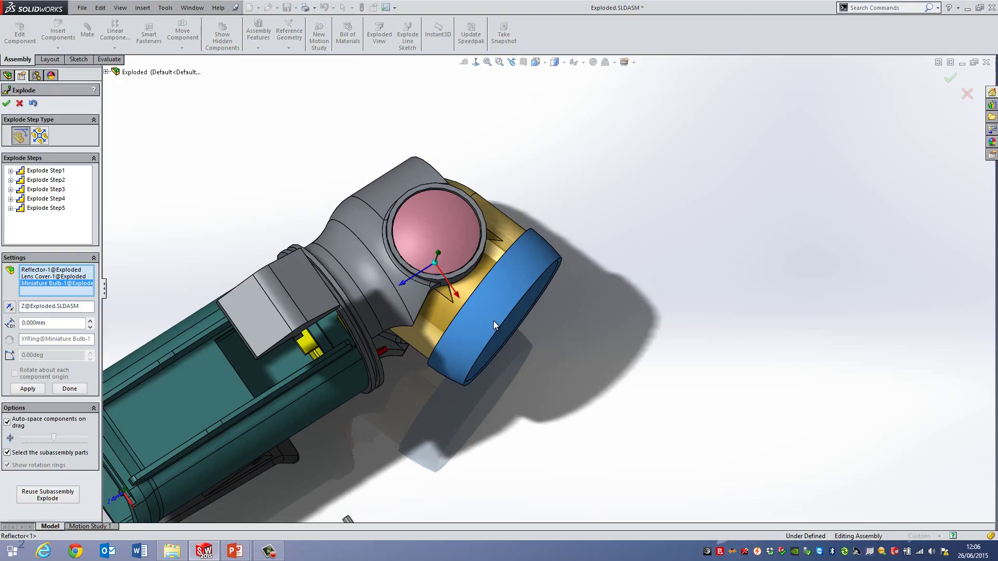
scroll(441, 266, down, 1)
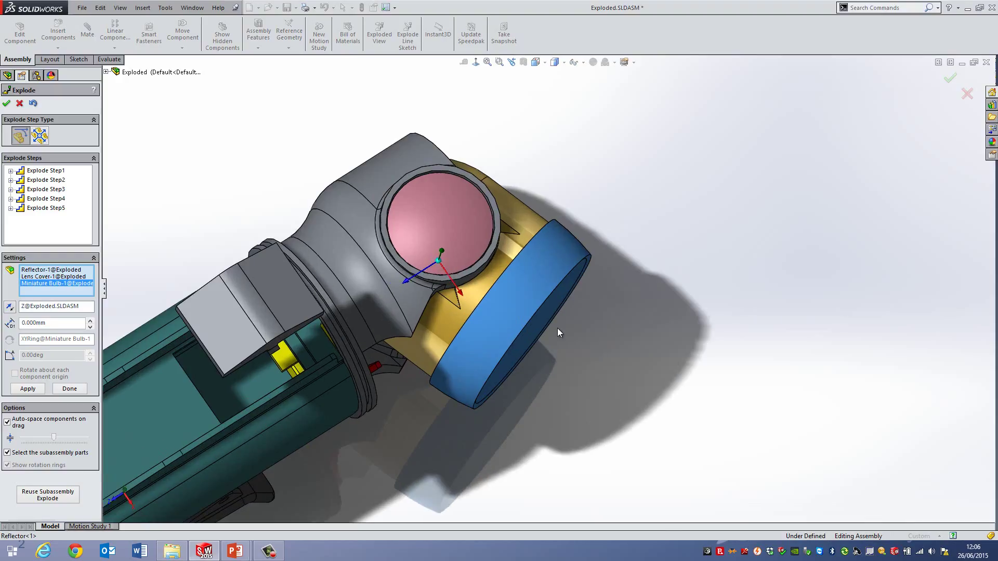
middle_drag(557, 328, 505, 280)
middle_drag(559, 379, 478, 311)
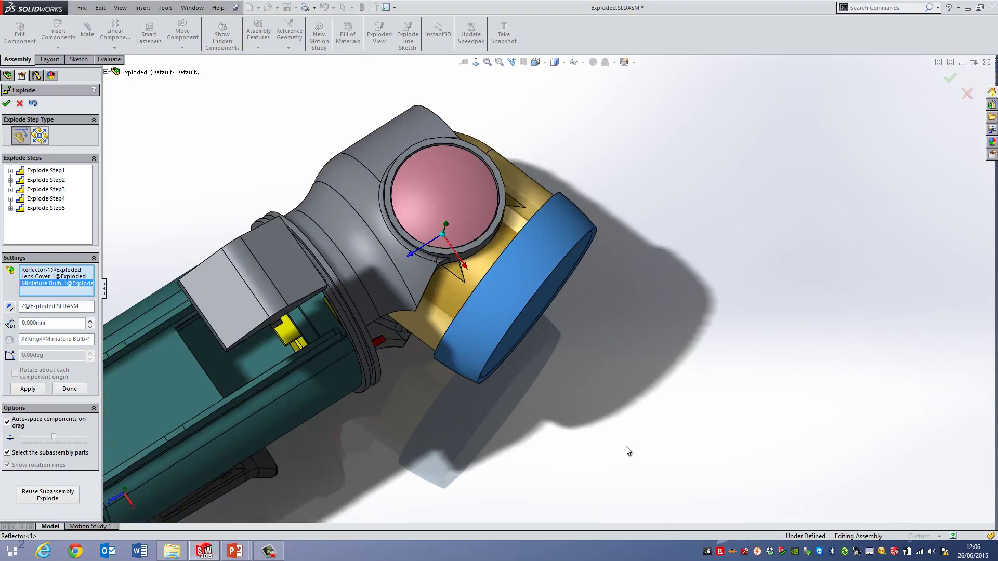
middle_drag(613, 401, 547, 306)
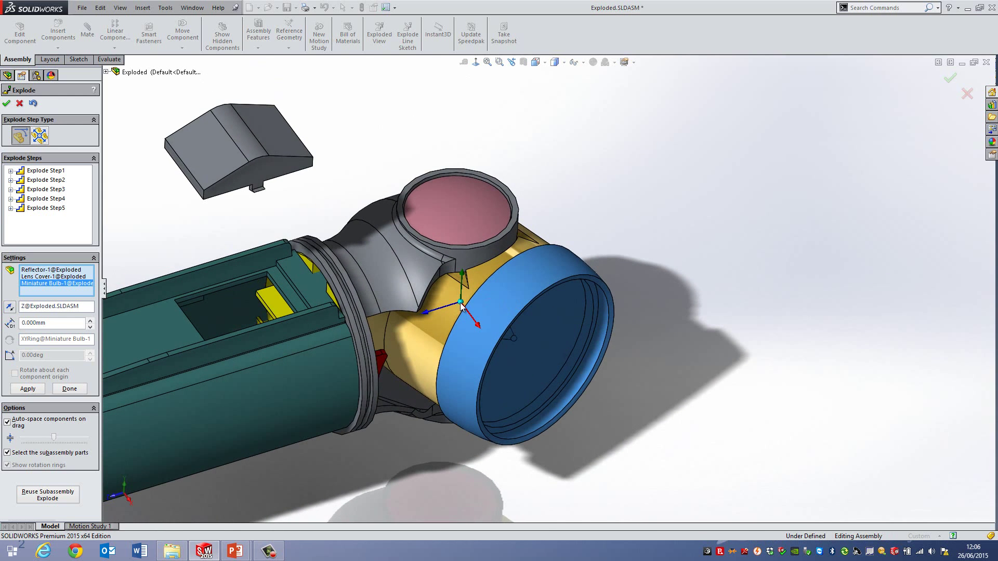
alt+drag(460, 302, 610, 329)
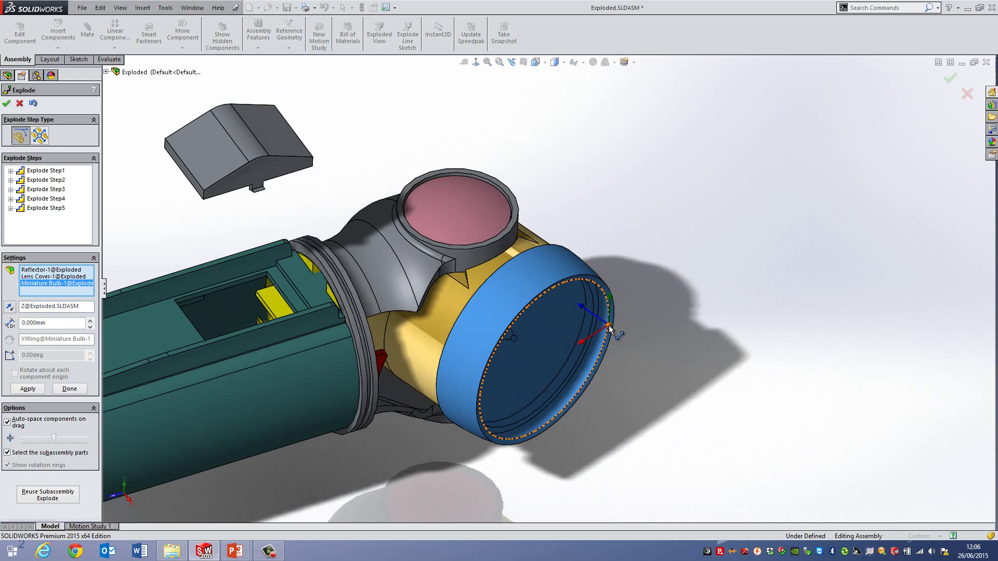
alt+drag(609, 329, 608, 330)
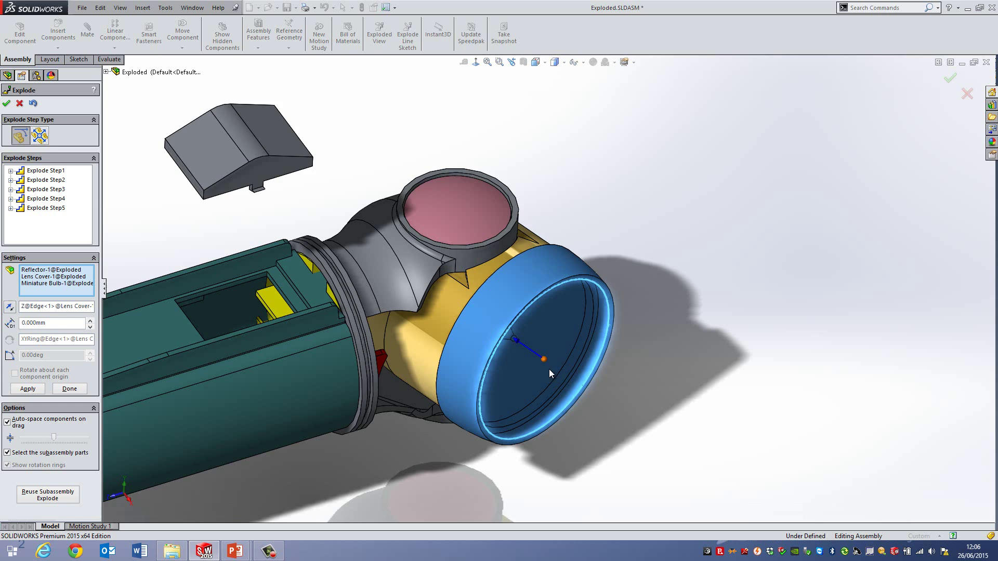
Explode the bulb, reflector and lens cover forward out of the head as an auto-spaced chain along the lens axis.
scroll(549, 369, up, 5)
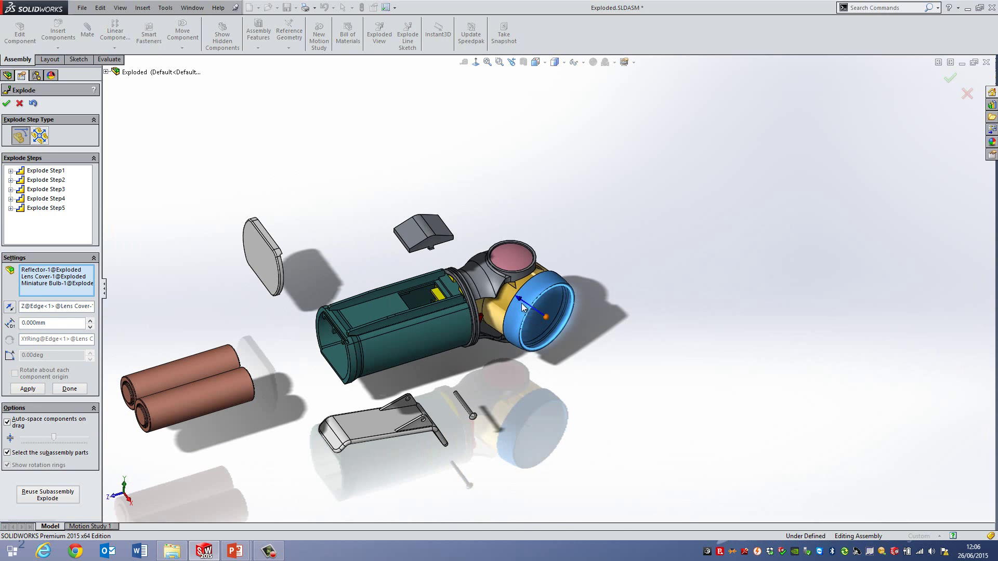
drag(520, 300, 743, 436)
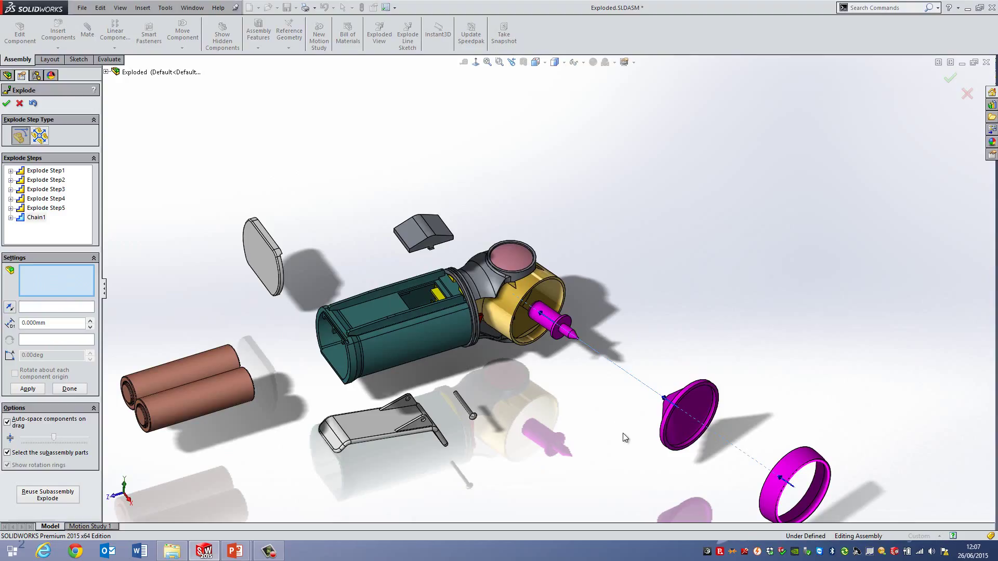
key(f)
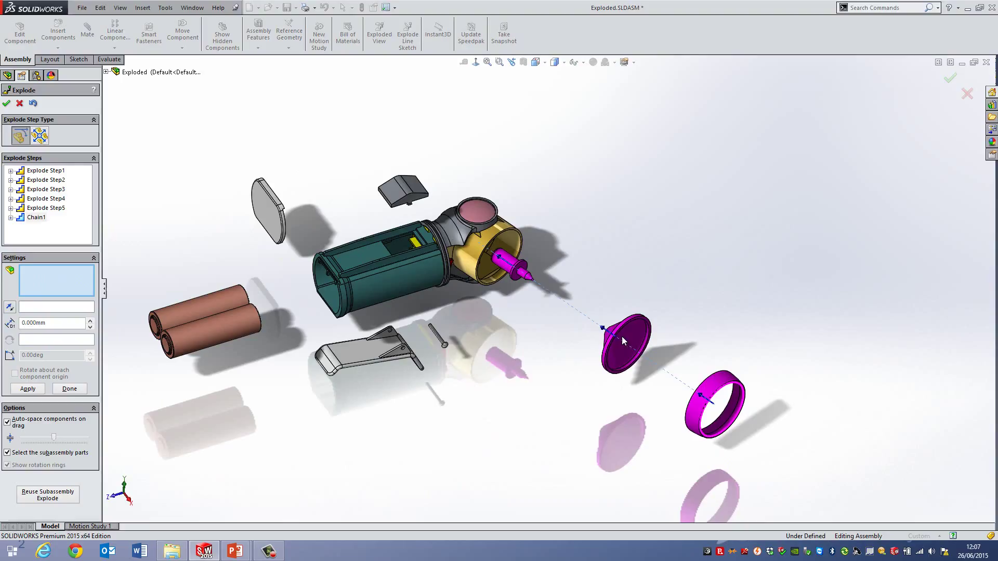
Reorder the auto-spaced chain so the reflector comes before the miniature bulb.
click(10, 217)
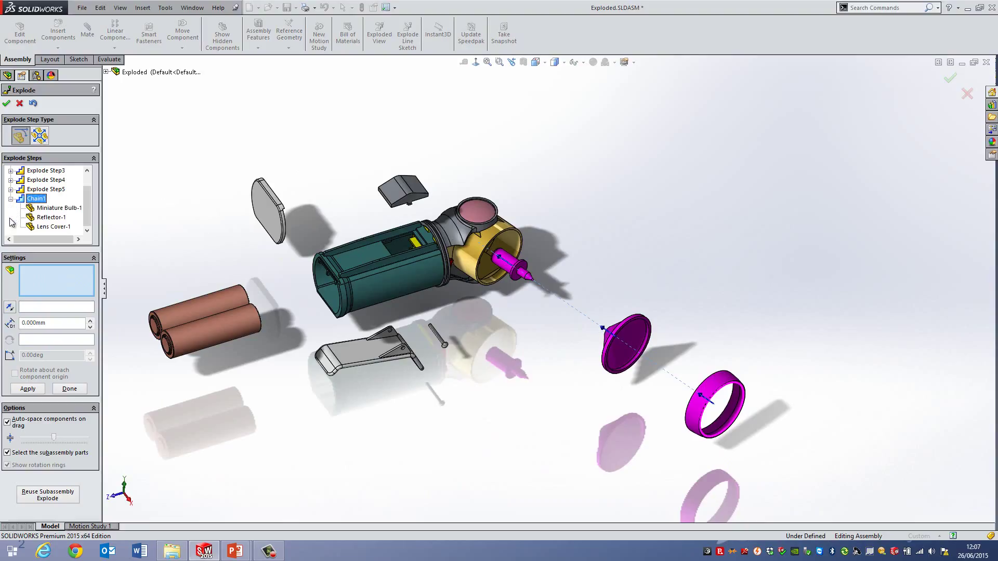
click(50, 218)
drag(50, 218, 50, 209)
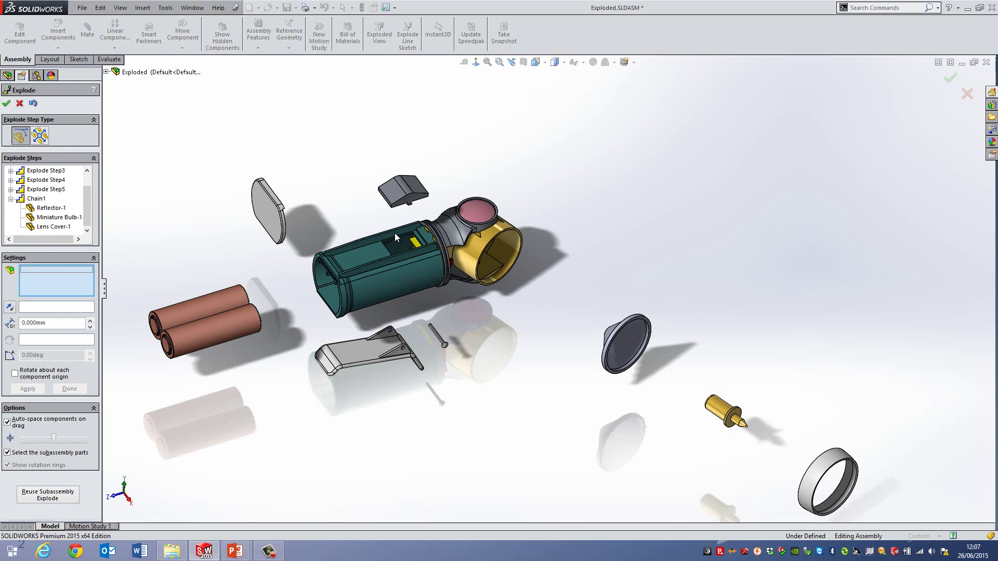
middle_drag(504, 328, 510, 298)
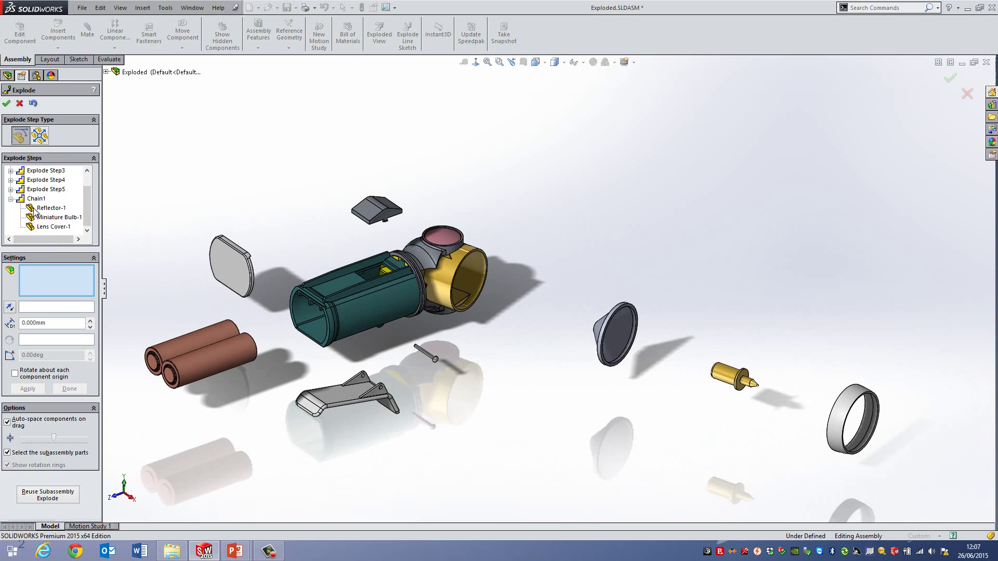
click(10, 198)
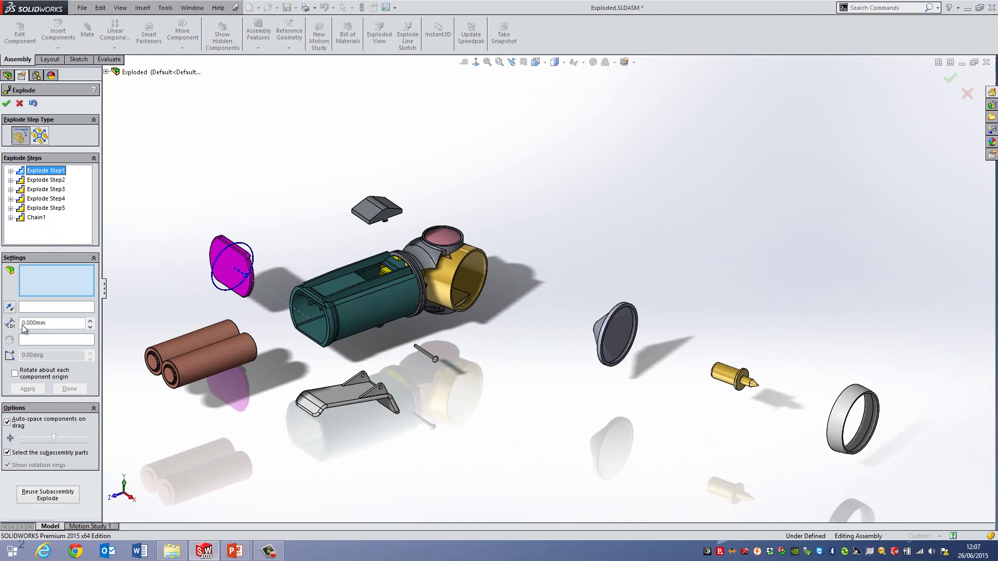
Disable automatic component spacing and explode the upper locking pin upward out of the swivel along the Y axis.
click(17, 421)
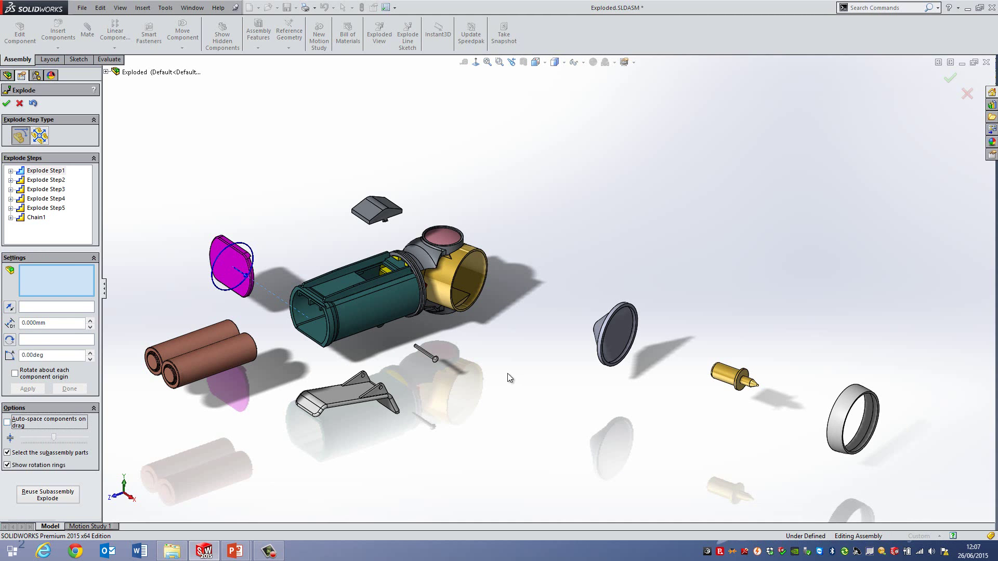
scroll(486, 242, down, 4)
click(448, 244)
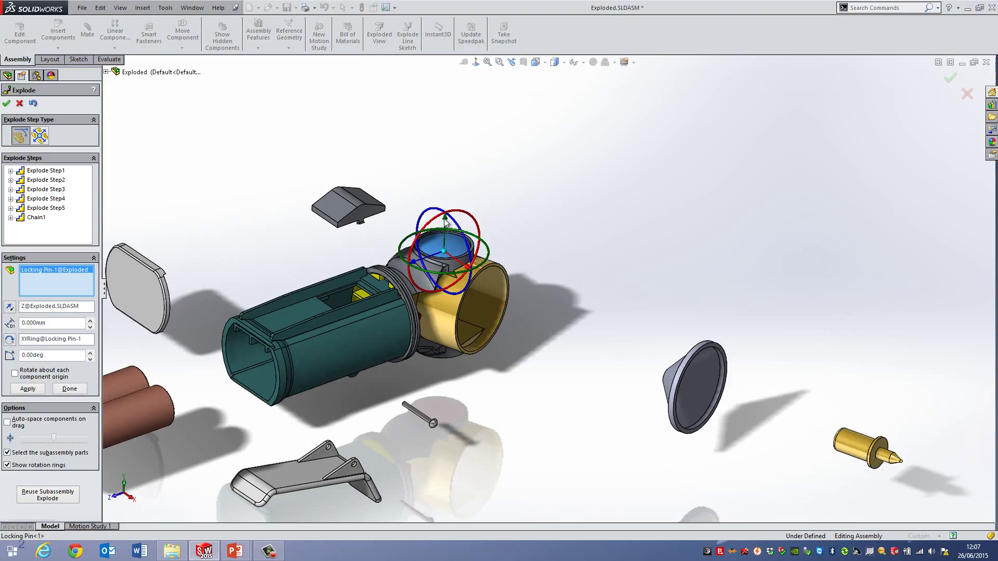
drag(446, 223, 447, 127)
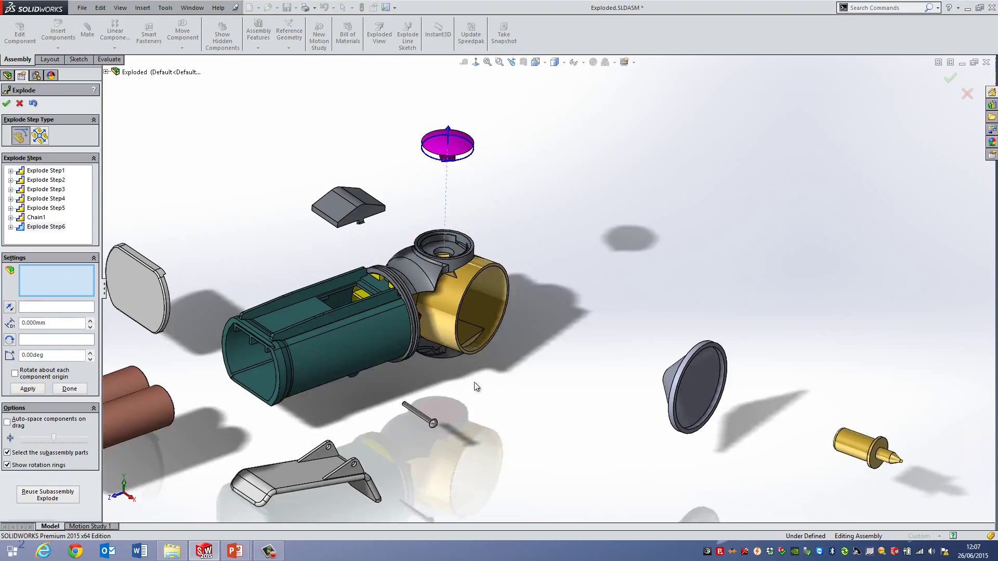
Explode the lower locking pin downward out of the swivel along the Y axis and accept the exploded view.
middle_drag(476, 386, 478, 308)
scroll(498, 404, up, 3)
scroll(498, 404, down, 3)
click(522, 347)
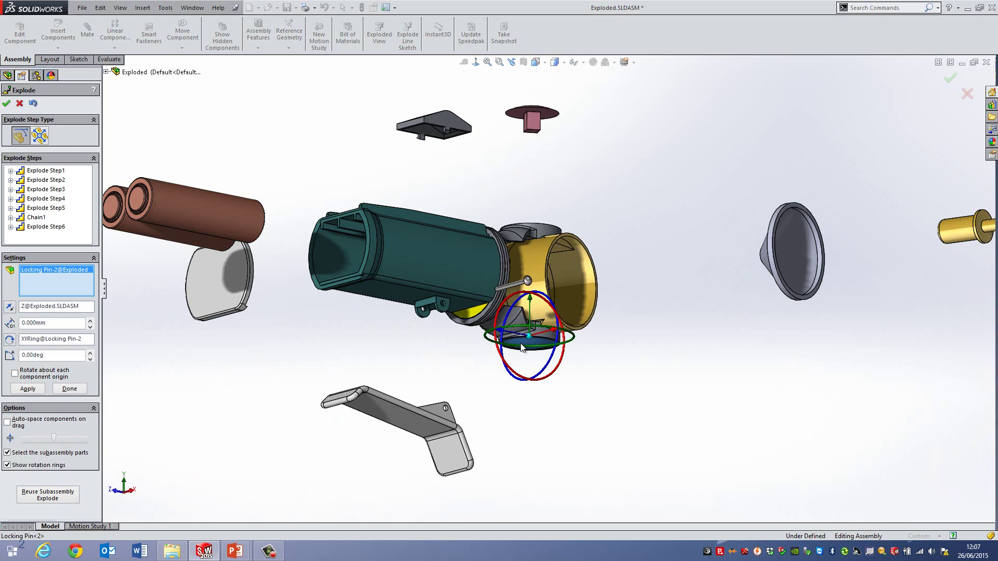
drag(531, 298, 528, 391)
middle_drag(637, 192, 644, 297)
scroll(640, 268, up, 3)
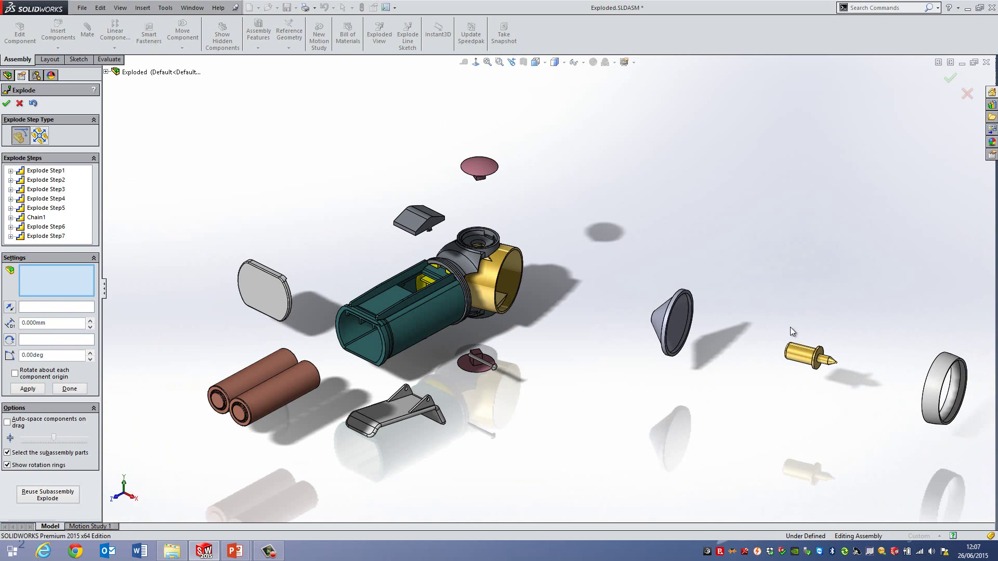
click(6, 103)
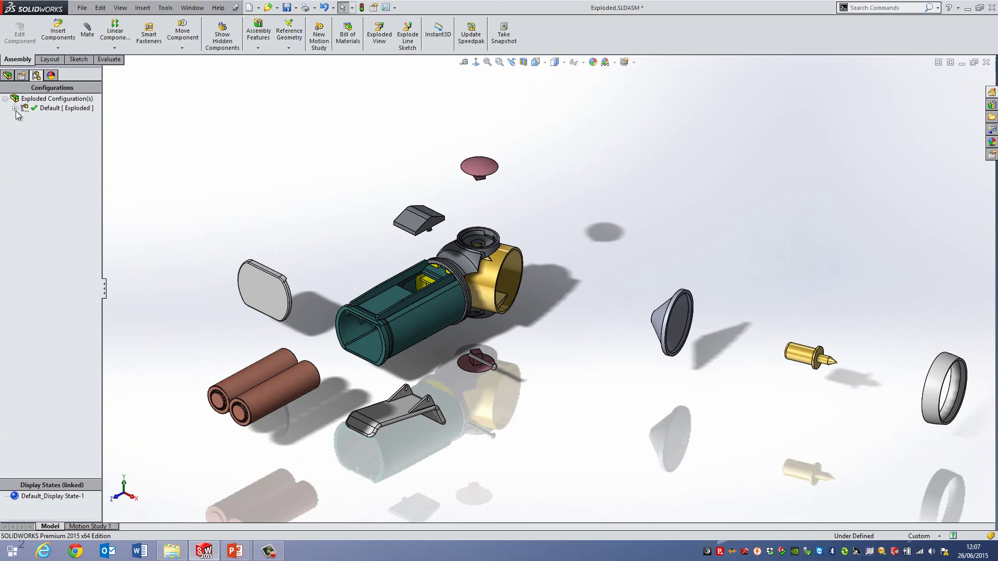
Collapse the Default configuration's exploded view, play its explode animation, and view the spread-out components from another angle.
click(16, 108)
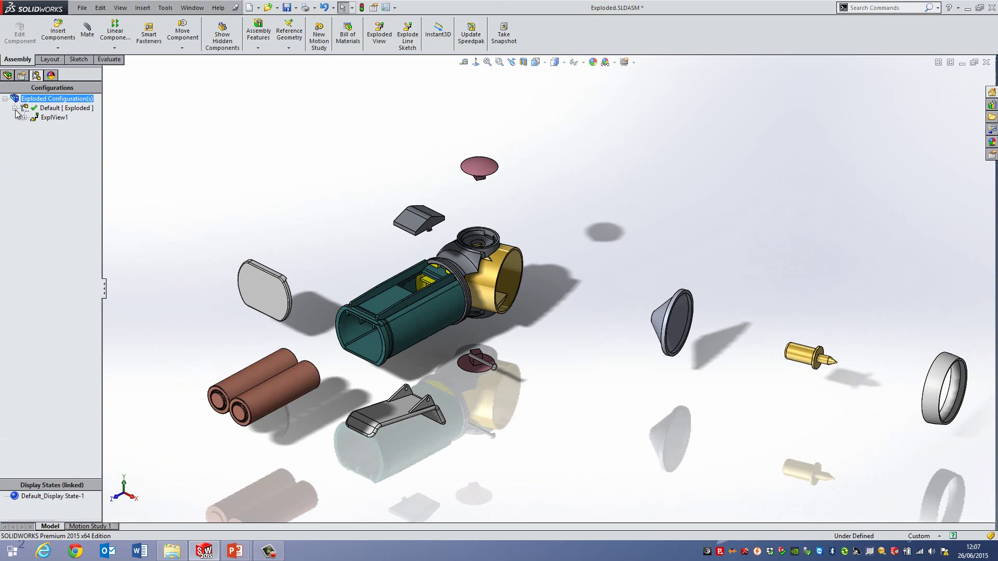
right_click(52, 118)
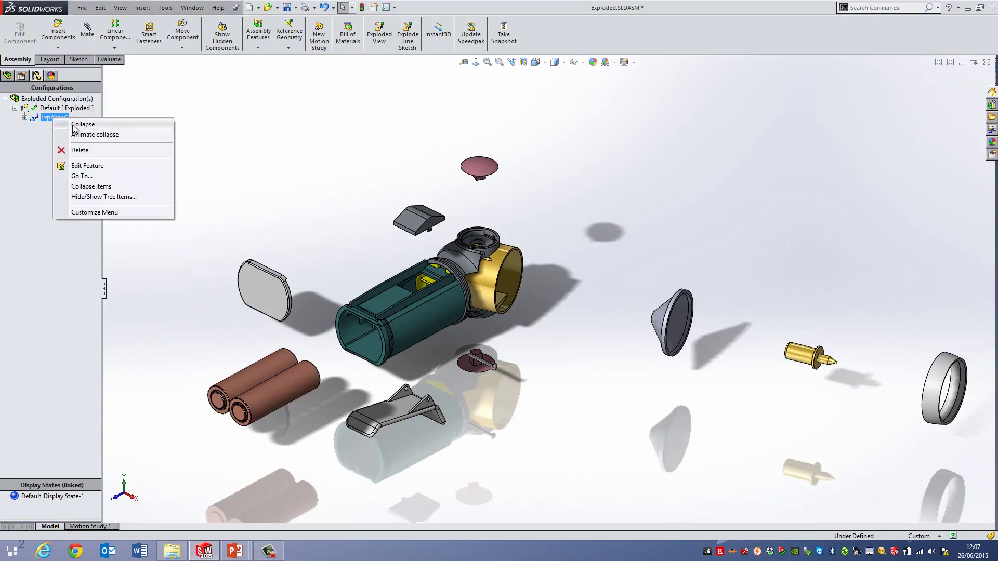
click(73, 125)
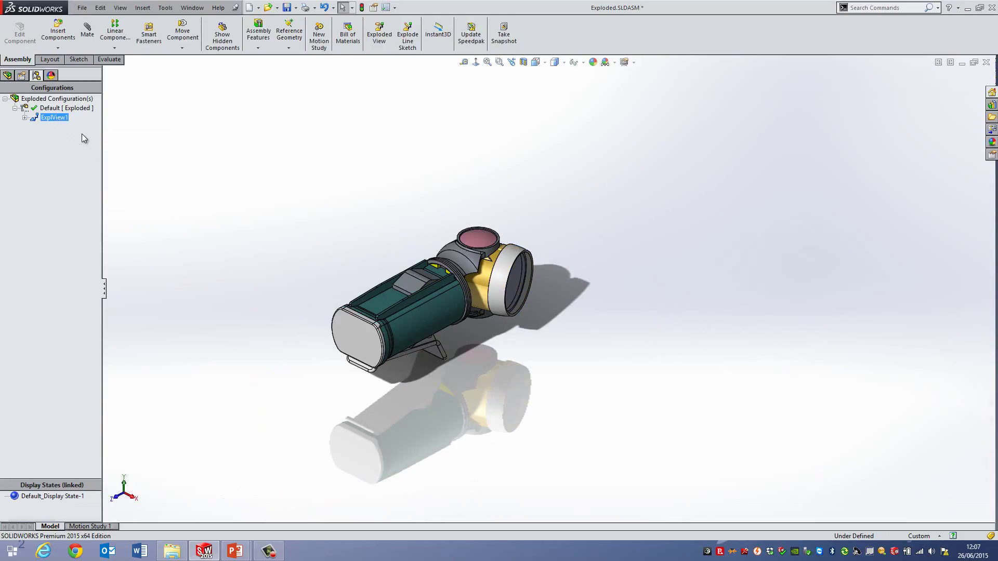
right_click(61, 120)
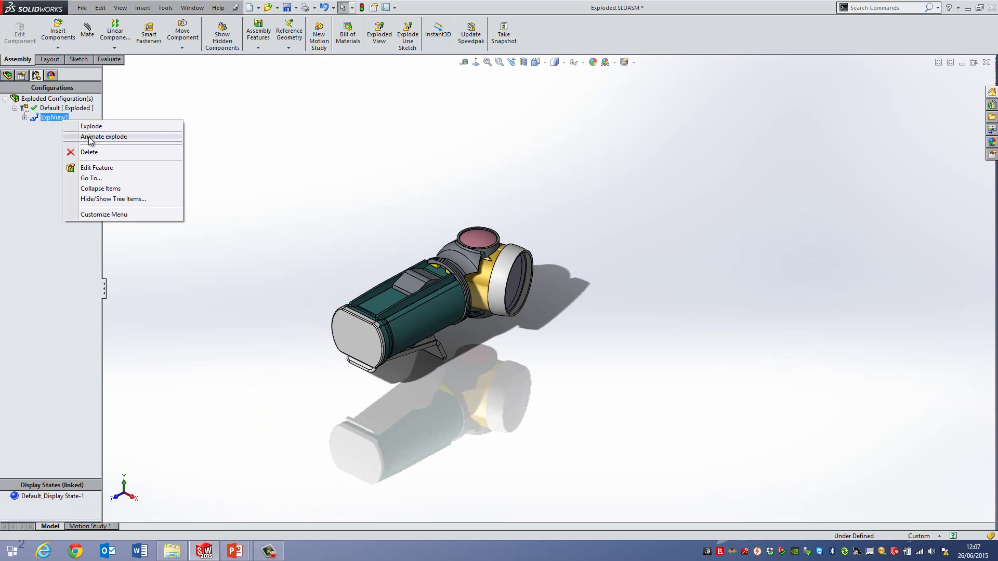
click(86, 137)
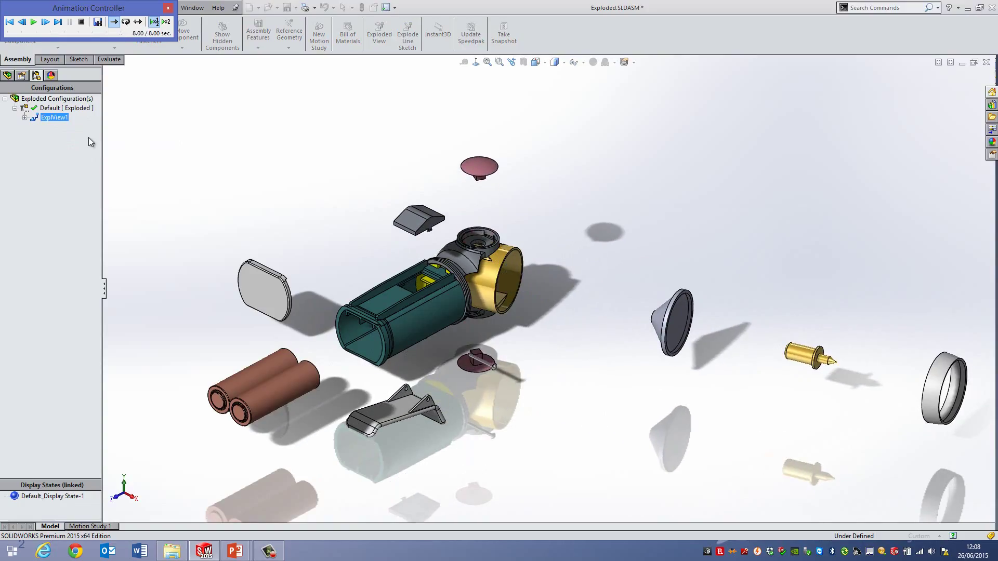
middle_click(259, 163)
middle_drag(258, 162, 512, 187)
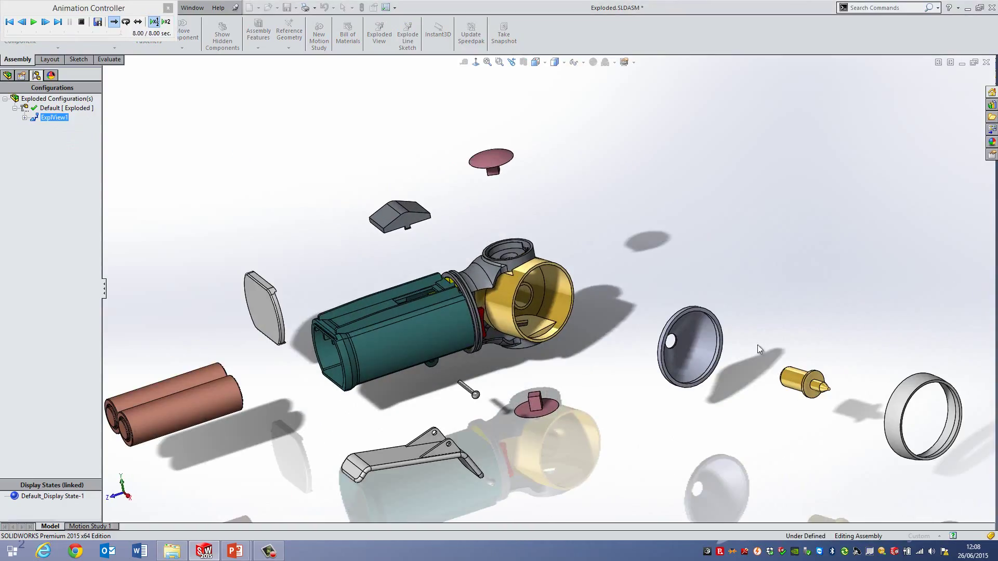
click(167, 8)
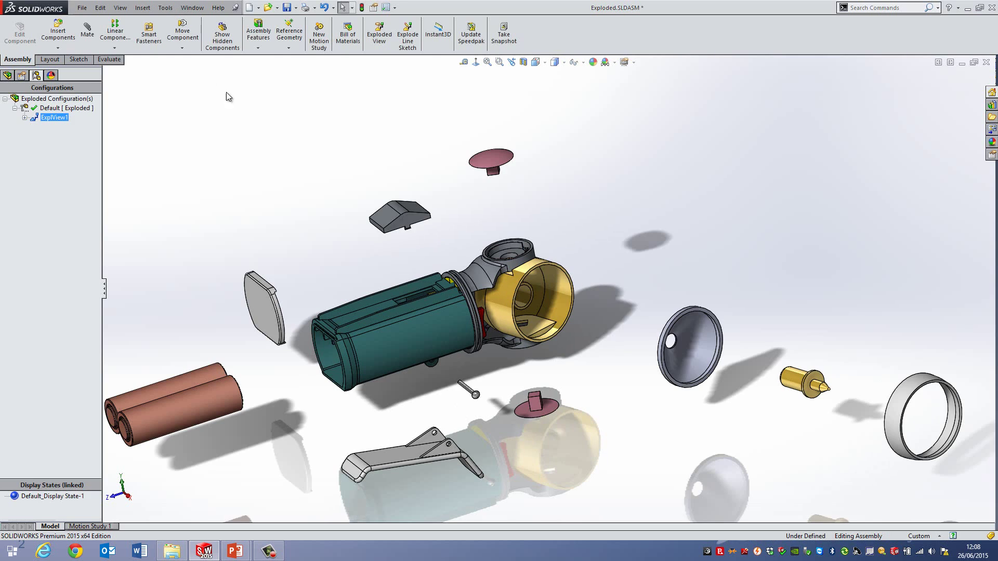
Edit the exploded view so Chain1 comes last in the explode sequence, after both locking pin steps.
right_click(54, 118)
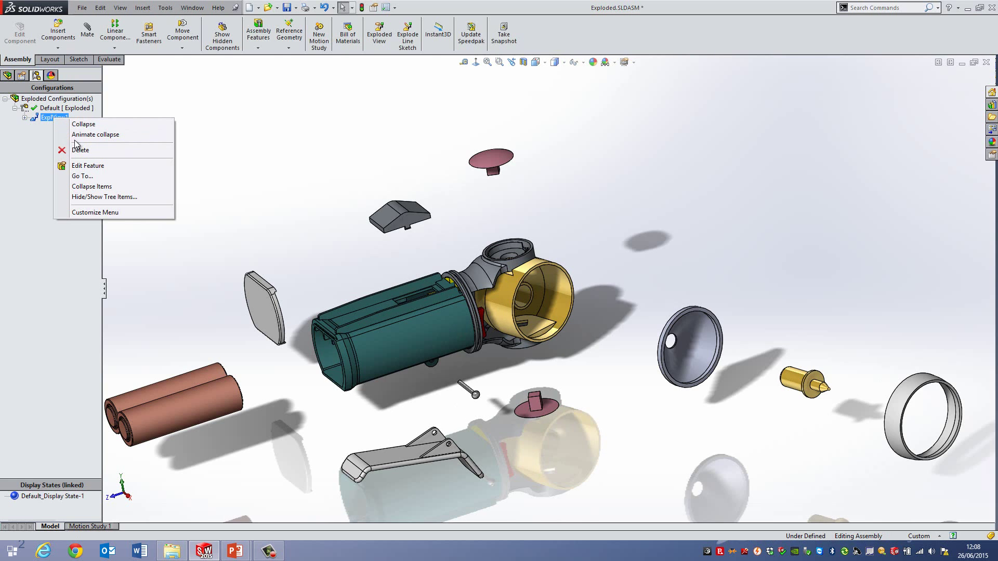
click(95, 167)
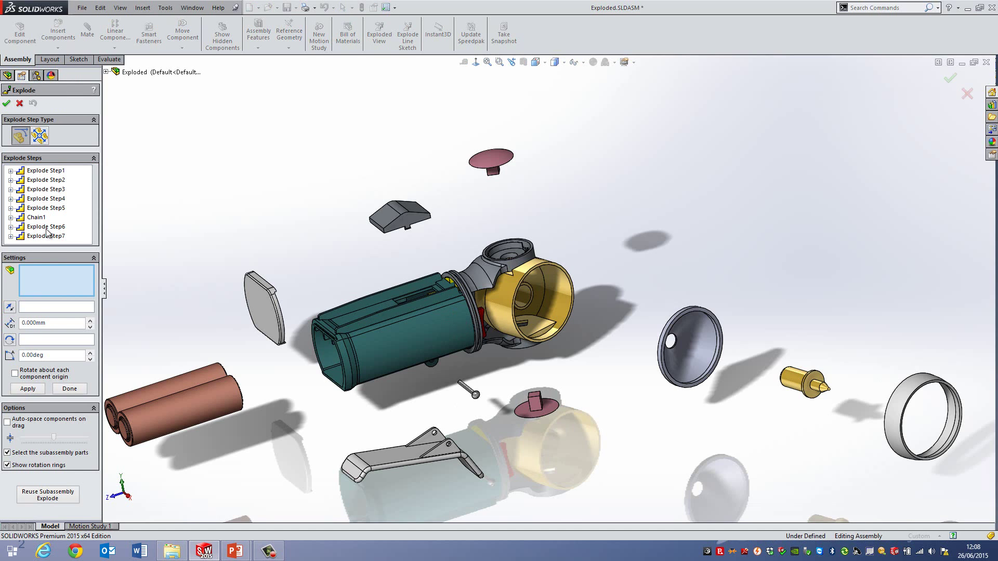
click(43, 208)
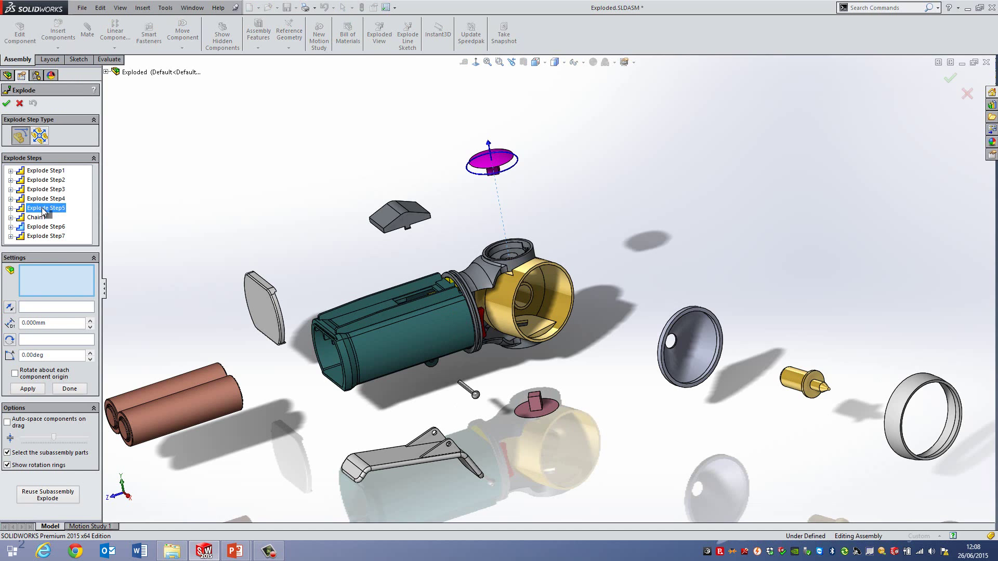
drag(44, 211, 44, 238)
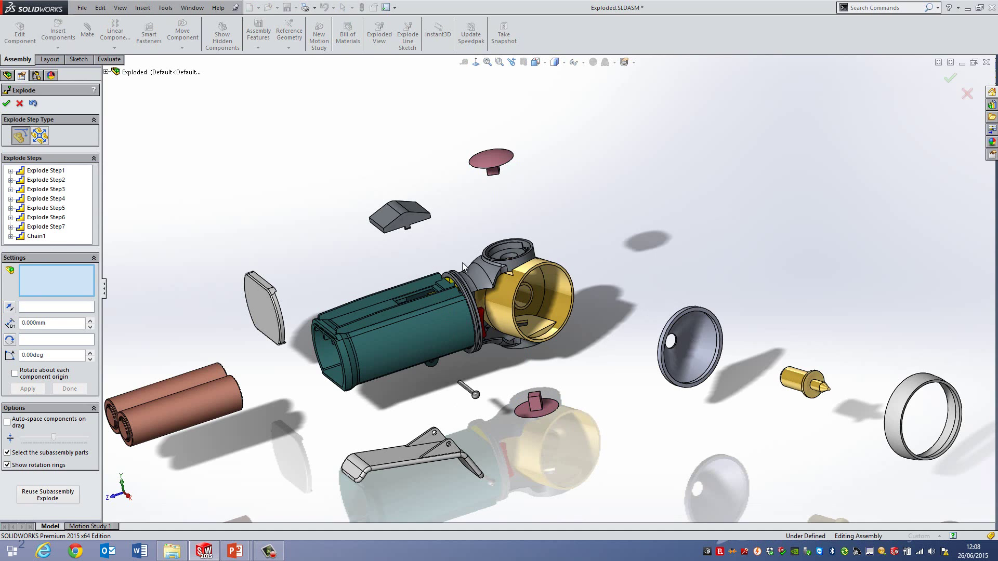
click(6, 103)
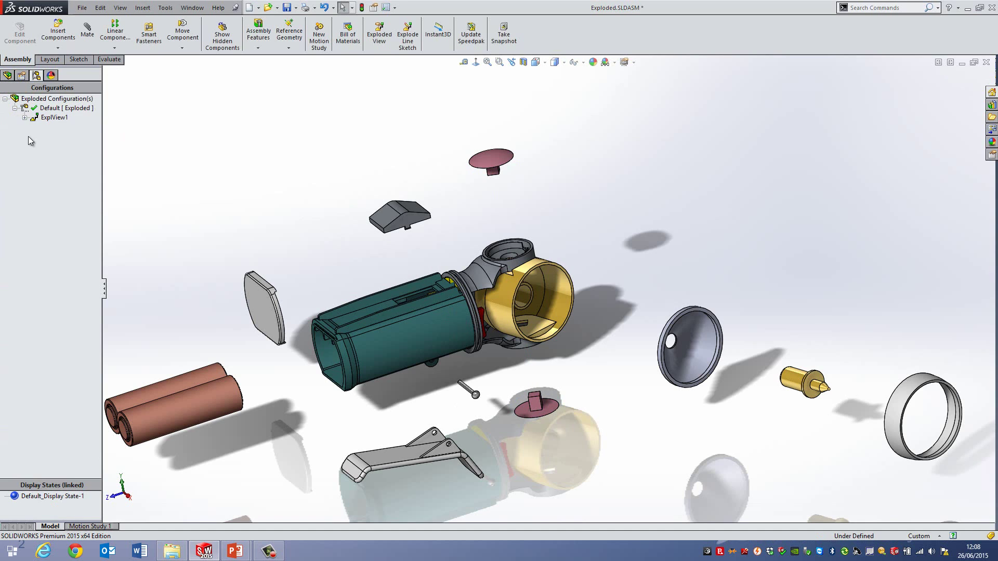
Replay the explode animation from the collapsed state and return the flashlight to its collapsed state.
right_click(48, 117)
click(73, 124)
right_click(47, 117)
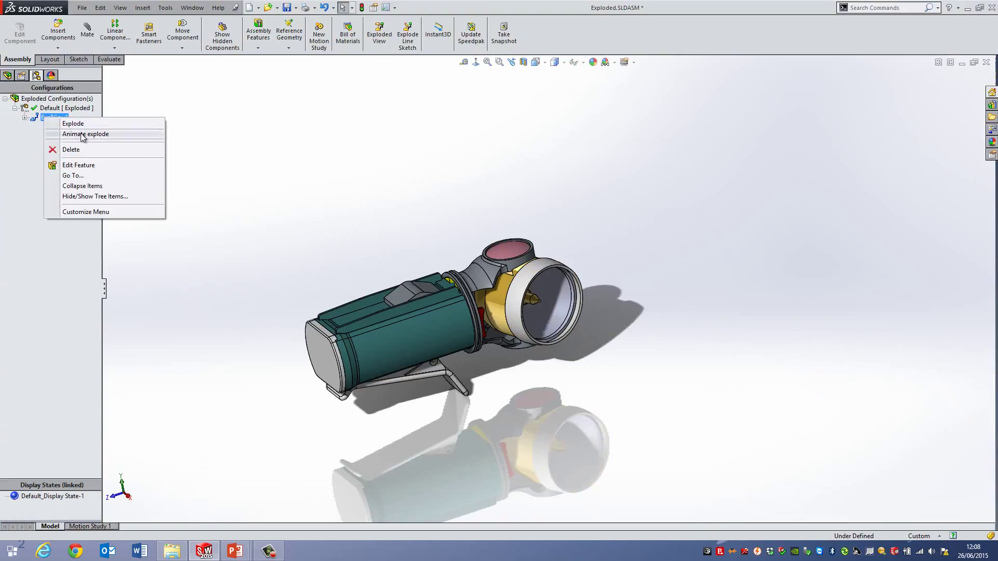
click(82, 134)
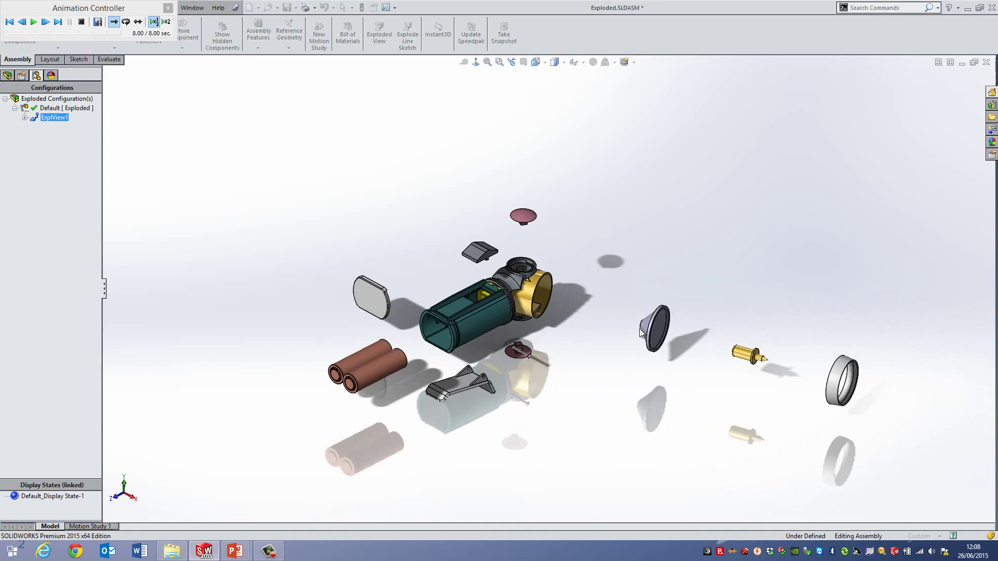
scroll(660, 338, down, 2)
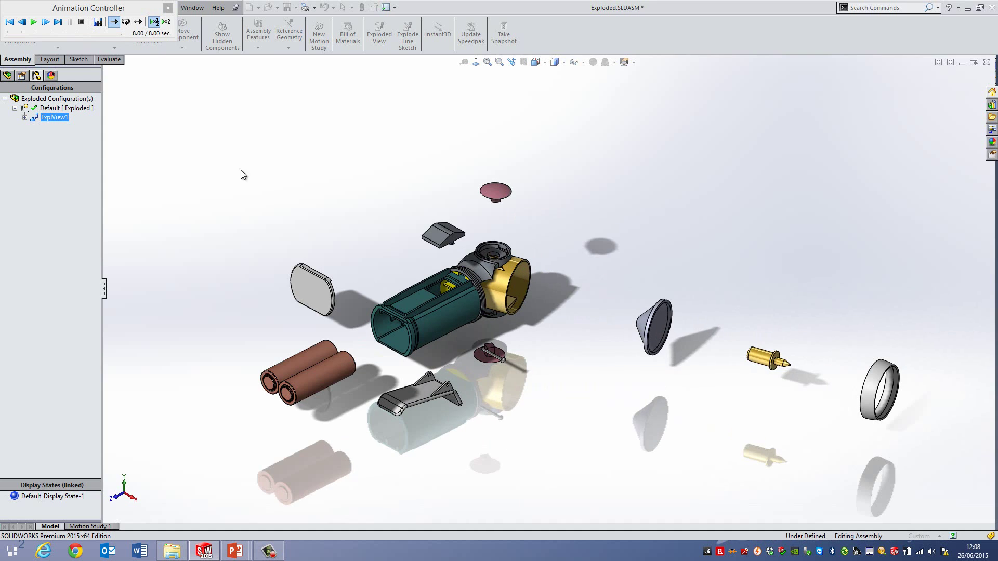
click(168, 8)
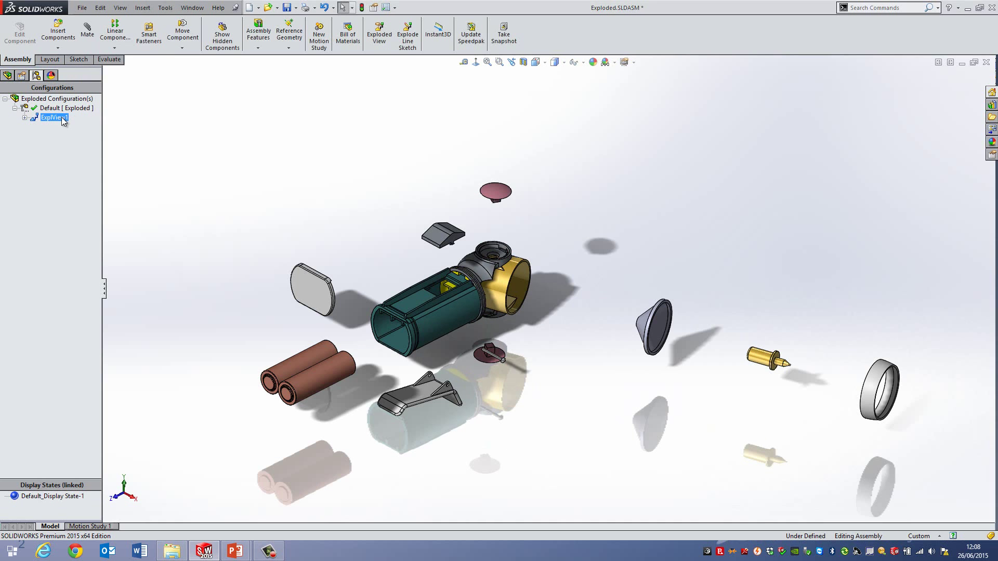
right_click(54, 118)
click(68, 126)
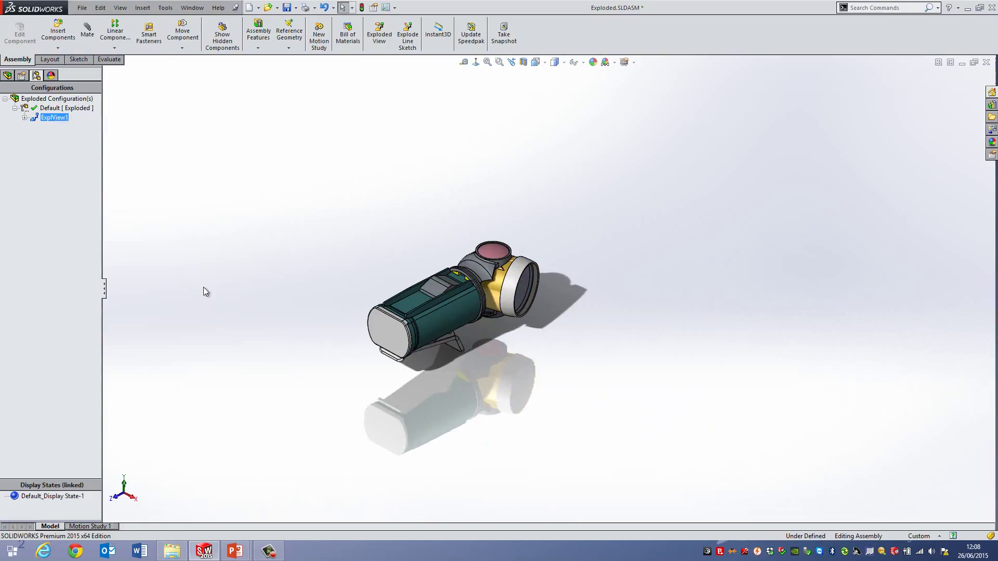